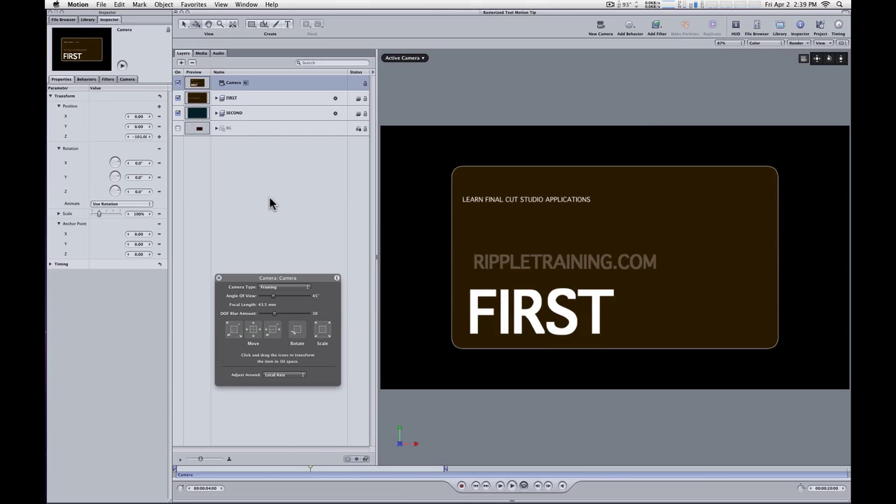
Step: Play the card flip and stop it around 00:00:05:22, once the SECOND card faces the camera
{"action": "left_click", "coordinate": [499, 484]}
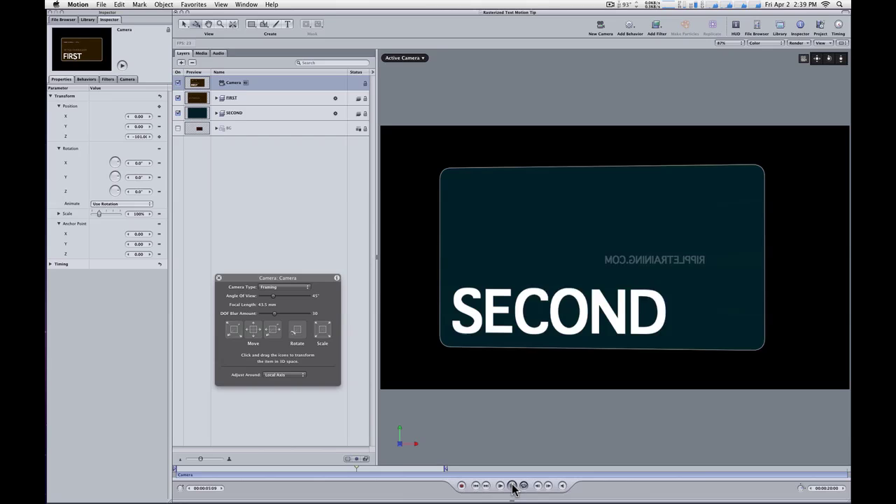
{"action": "left_click", "coordinate": [512, 484]}
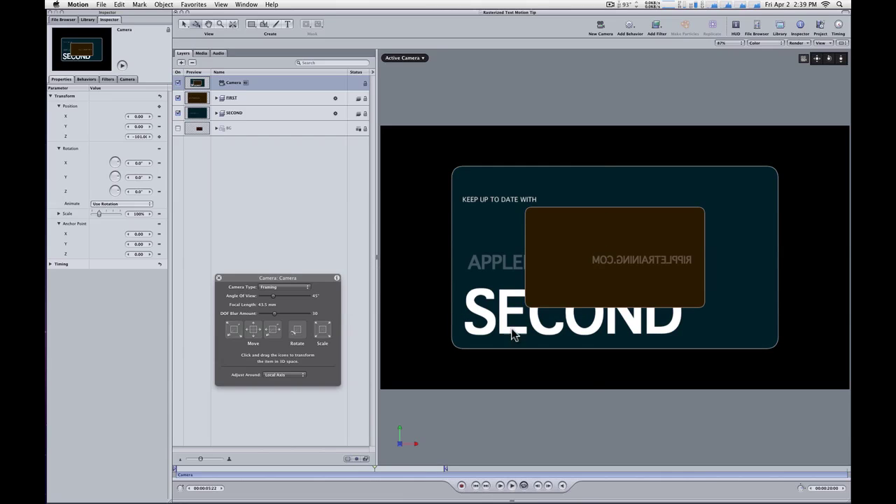
Step: View the scene from Top, scrub through the camera move from the start, then switch to Perspective view
{"action": "left_click", "coordinate": [400, 430]}
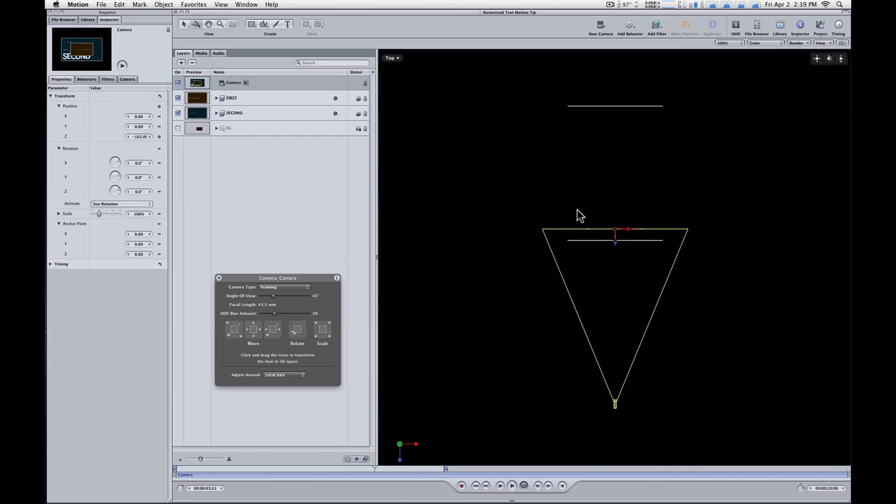
{"action": "left_click", "coordinate": [186, 469]}
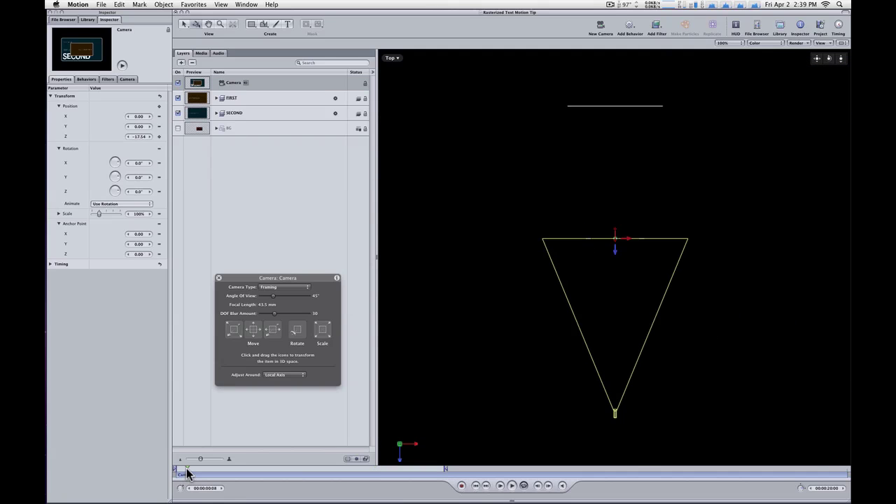
{"action": "left_click_drag", "start_coordinate": [188, 473], "coordinate": [299, 471]}
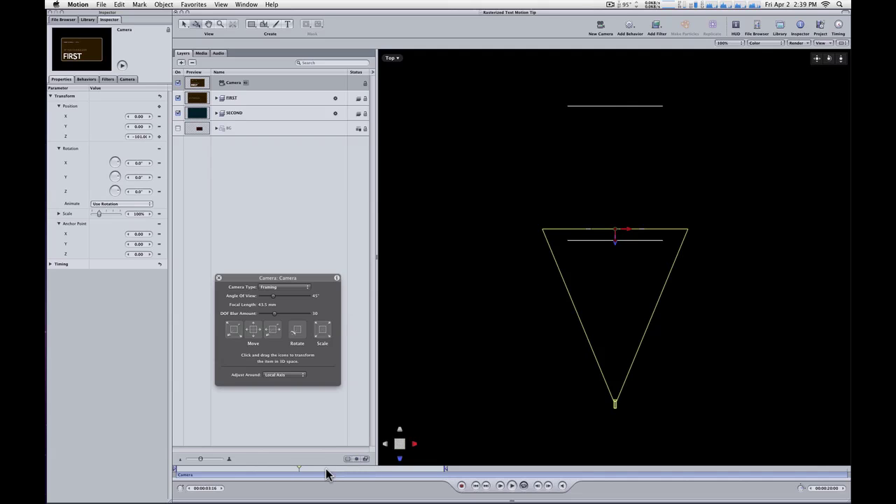
{"action": "left_click_drag", "start_coordinate": [310, 474], "coordinate": [361, 474]}
{"action": "left_click", "coordinate": [403, 441]}
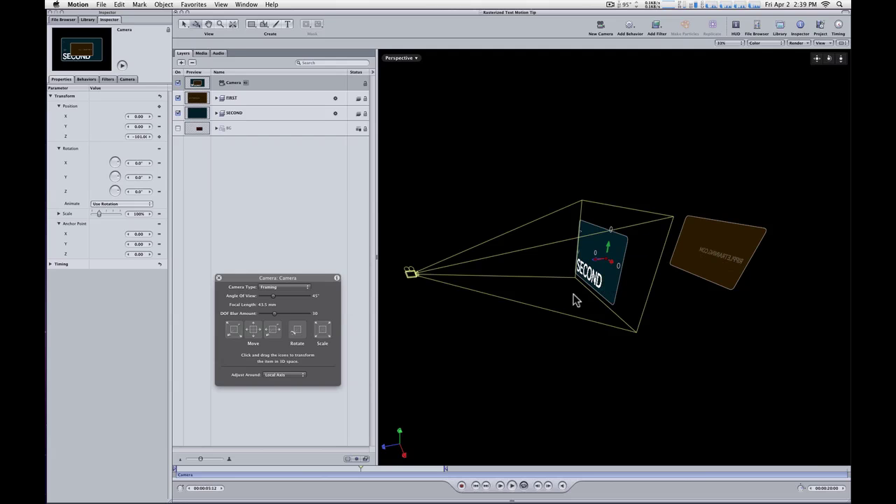
Step: Return to Active Camera view and test the SECOND group's CARD fill opacity, leaving it at 100%
{"action": "left_click", "coordinate": [403, 63]}
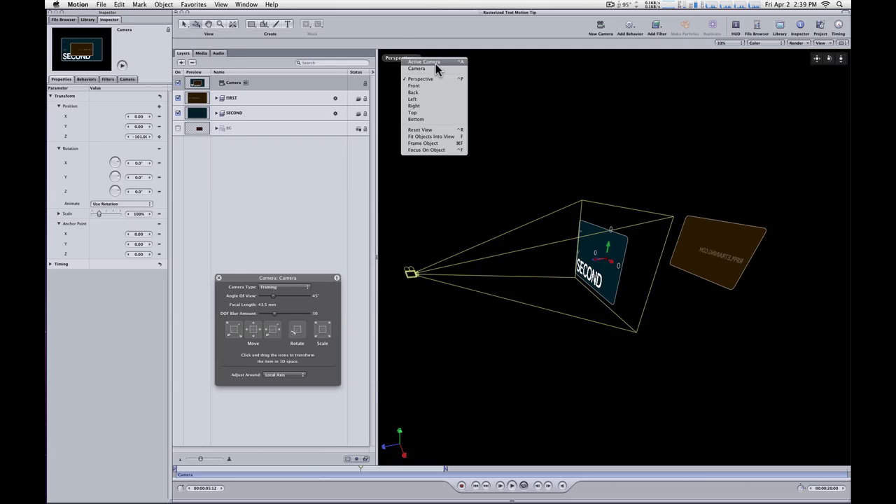
{"action": "left_click", "coordinate": [435, 63]}
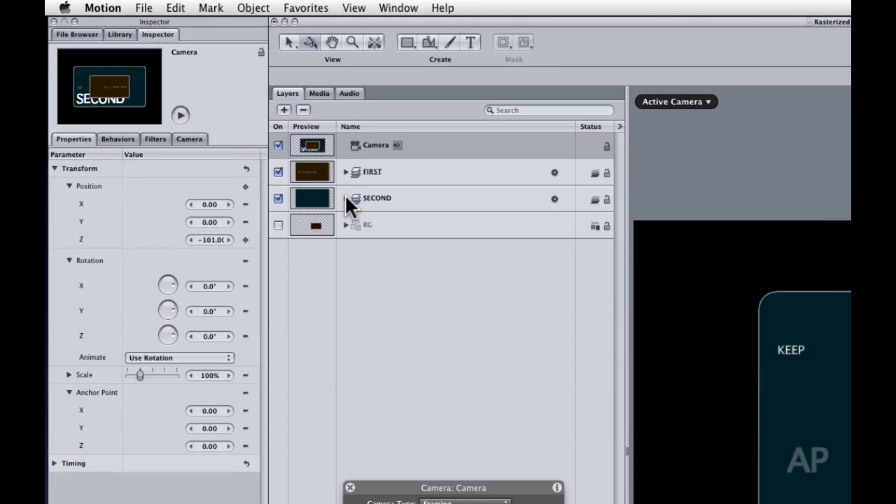
{"action": "left_click", "coordinate": [216, 111]}
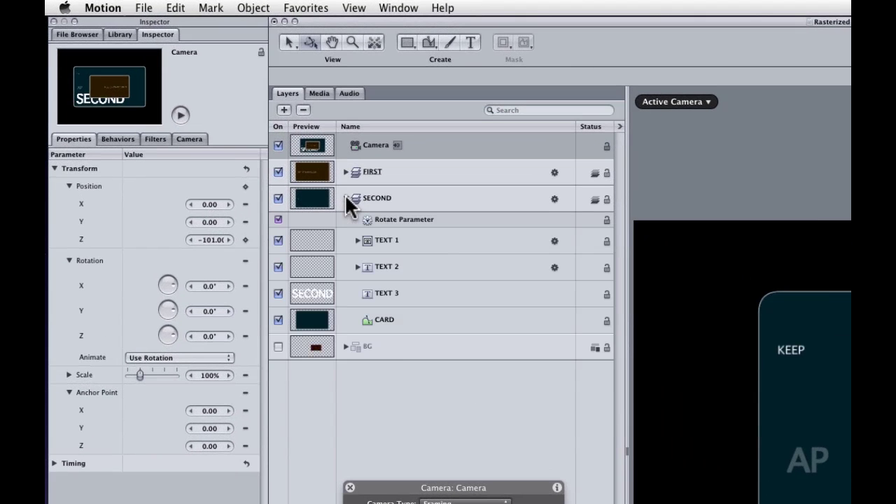
{"action": "left_click", "coordinate": [427, 319]}
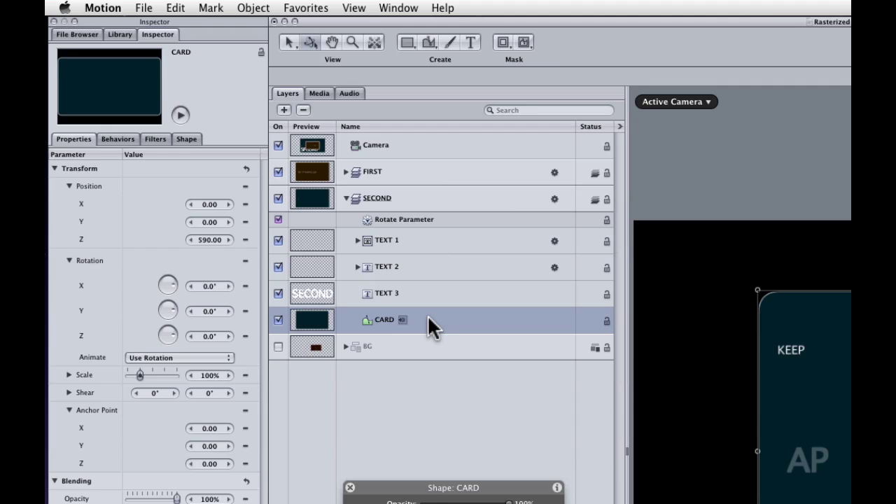
{"action": "left_click", "coordinate": [193, 137]}
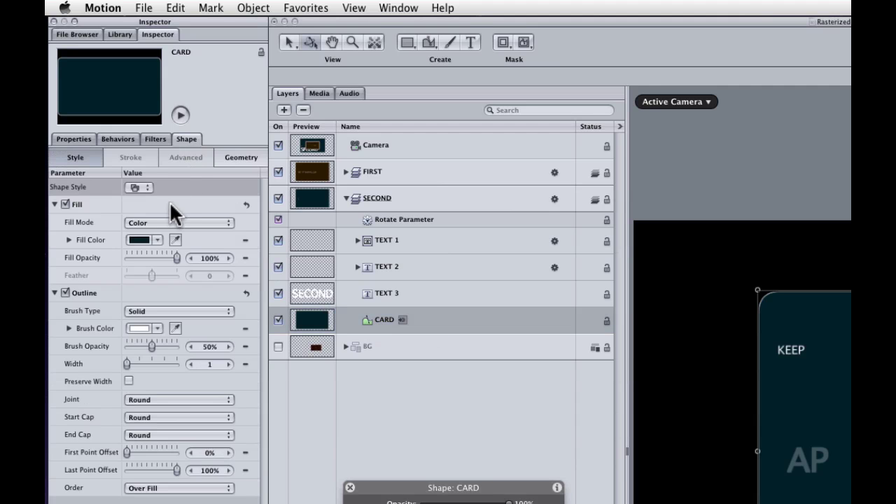
{"action": "left_click_drag", "start_coordinate": [148, 254], "coordinate": [223, 255]}
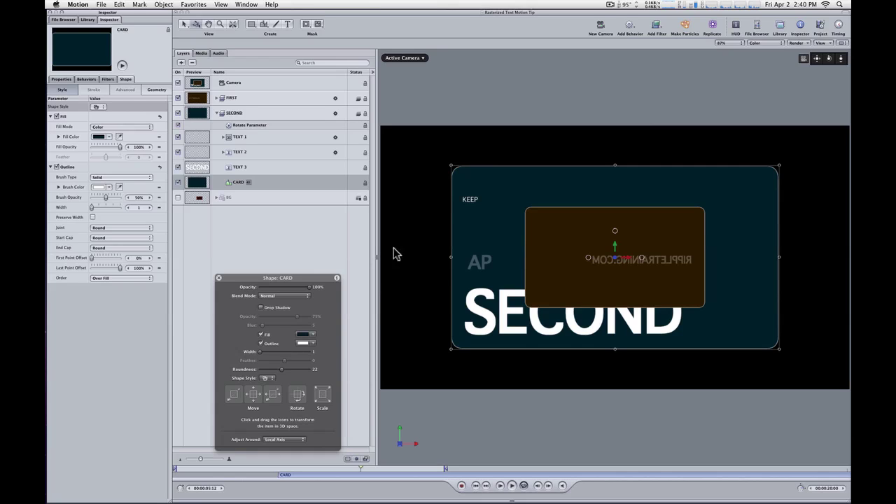
Step: Collapse SECOND and toggle both SECOND and FIRST to 2D groups and back to 3D
{"action": "left_click", "coordinate": [218, 114]}
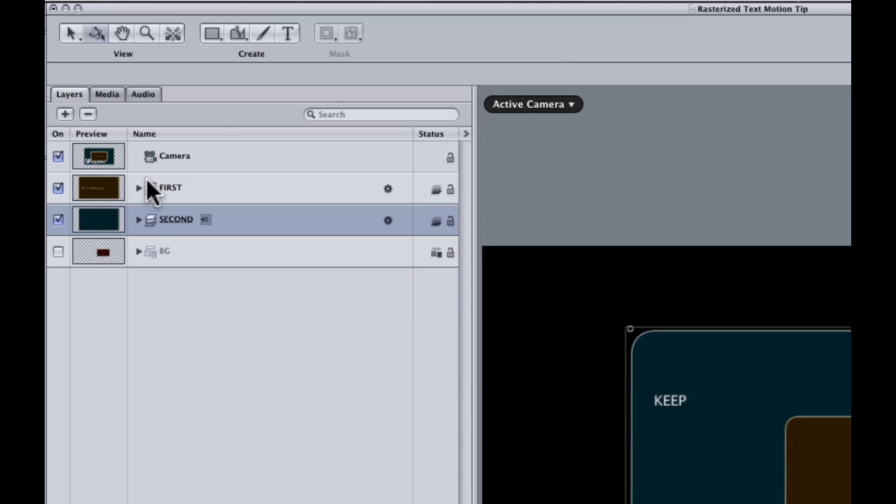
{"action": "left_click", "coordinate": [437, 219]}
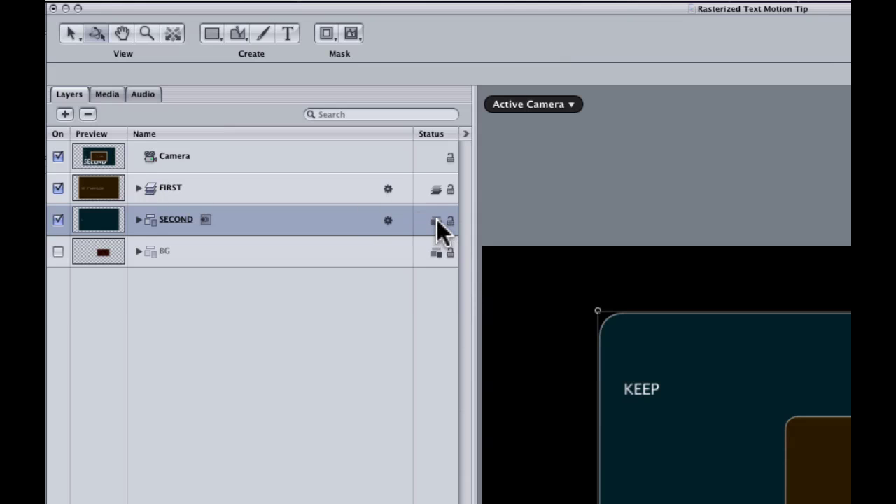
{"action": "left_click", "coordinate": [437, 219]}
{"action": "left_click", "coordinate": [435, 190]}
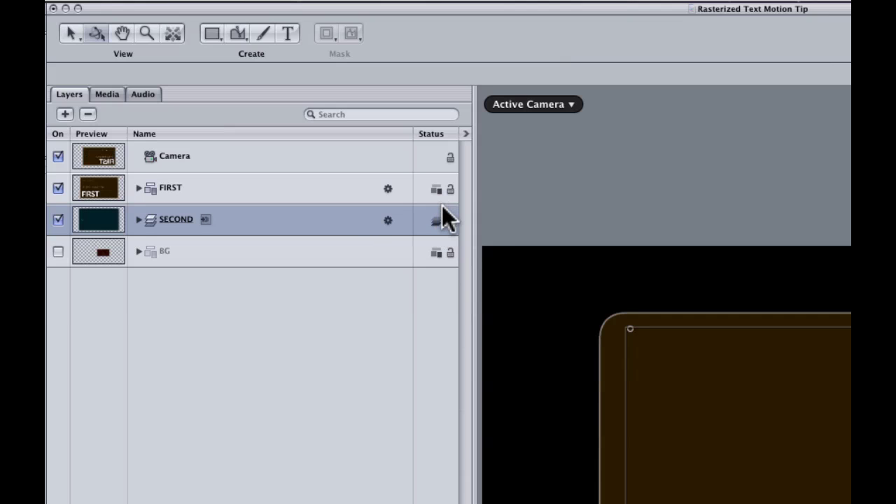
{"action": "left_click", "coordinate": [436, 187]}
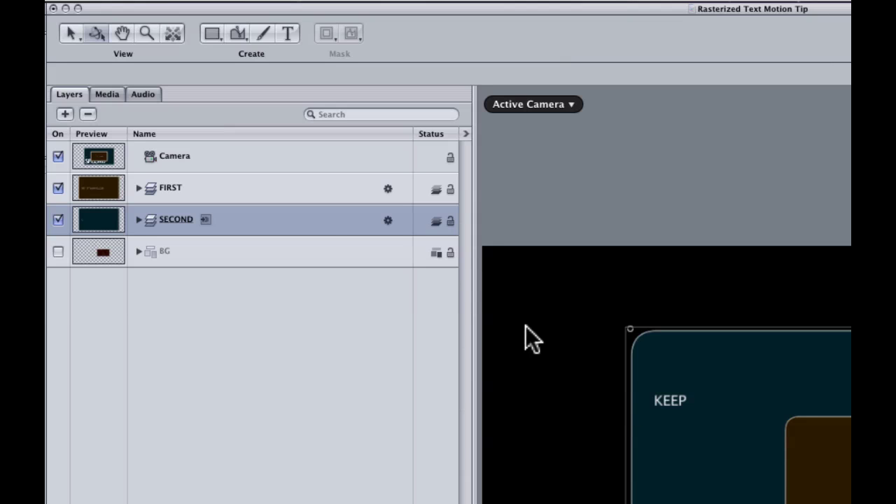
Step: Test reordering FIRST with Cmd-[ and Cmd-], rewind to 00:00:02:23, and leave FIRST above SECOND
{"action": "left_click", "coordinate": [259, 189]}
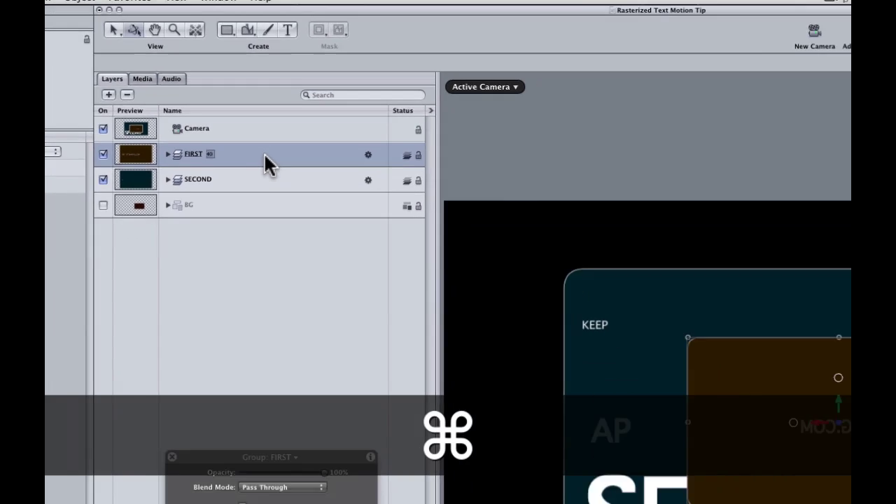
{"action": "key", "text": "super+bracketleft"}
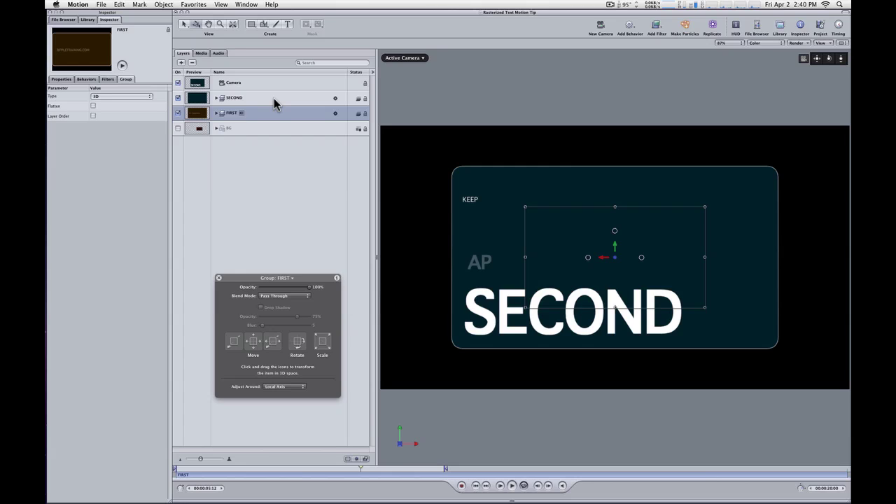
{"action": "key", "text": "super+bracketright"}
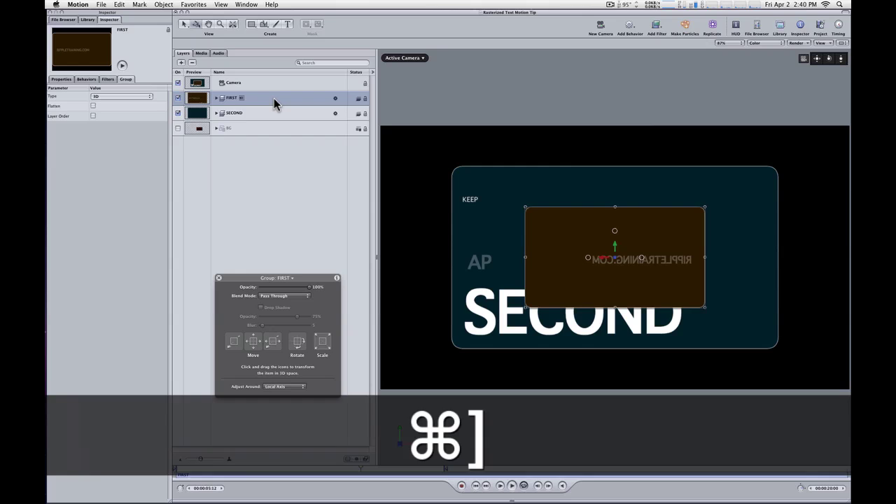
{"action": "key", "text": "super+bracketleft"}
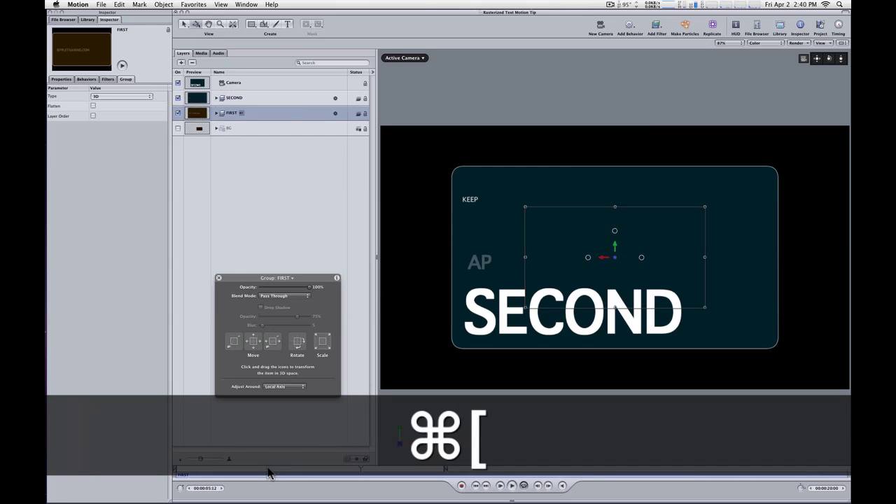
{"action": "left_click_drag", "start_coordinate": [268, 473], "coordinate": [313, 475]}
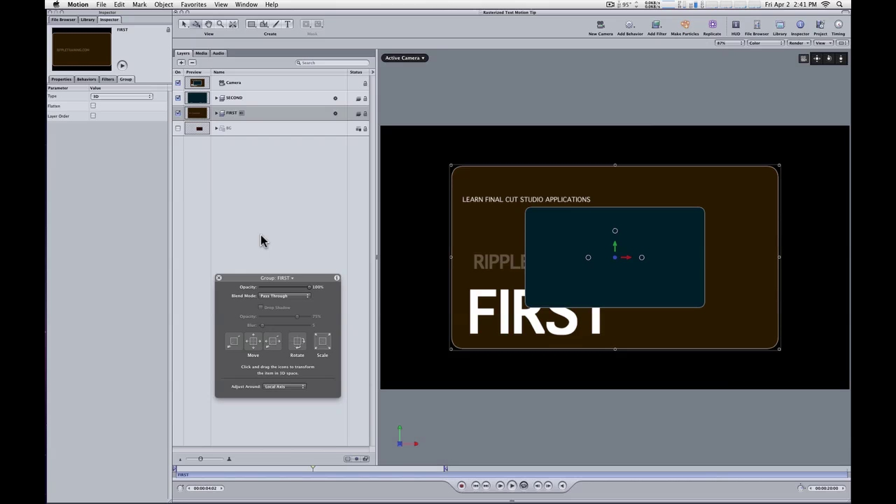
{"action": "key", "text": "super+bracketright"}
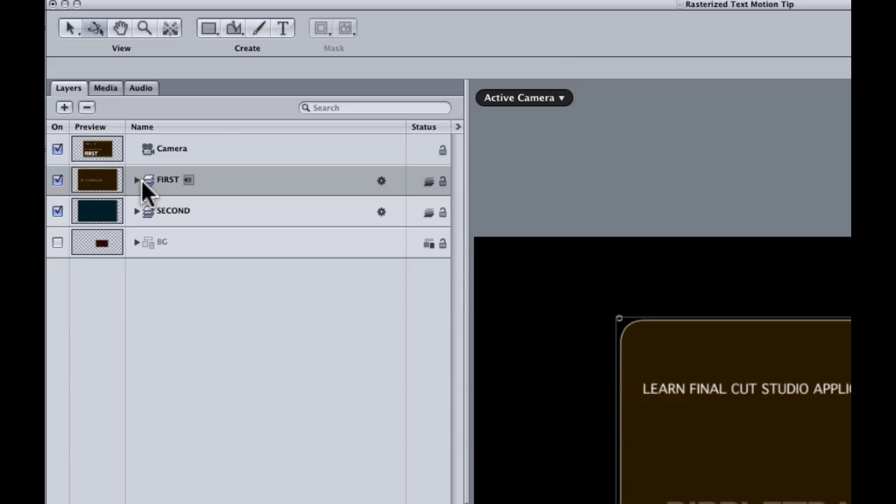
Step: Expand the FIRST group to reveal Rotate Parameter, TEXT 1, TEXT 2, TEXT 3 and CARD 1
{"action": "left_click", "coordinate": [138, 180]}
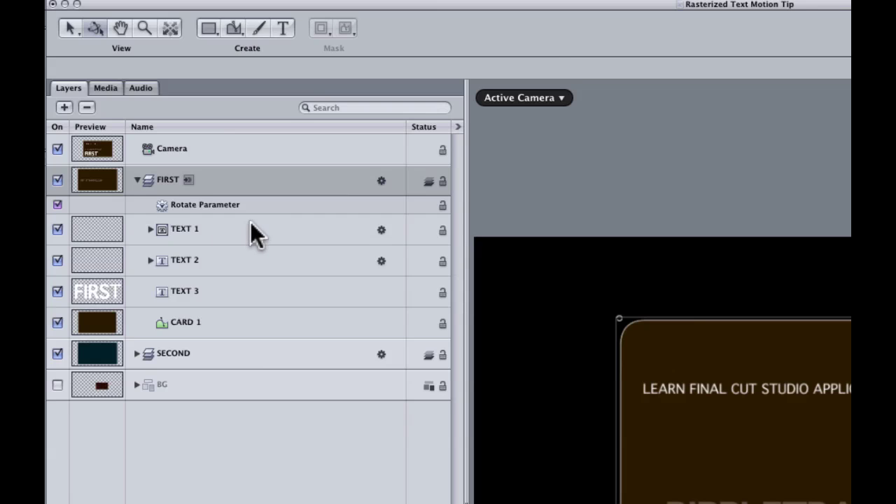
Step: Set FIRST's TEXT 1 opacity back to 100%, then scrub forward to the SECOND card
{"action": "left_click", "coordinate": [240, 228]}
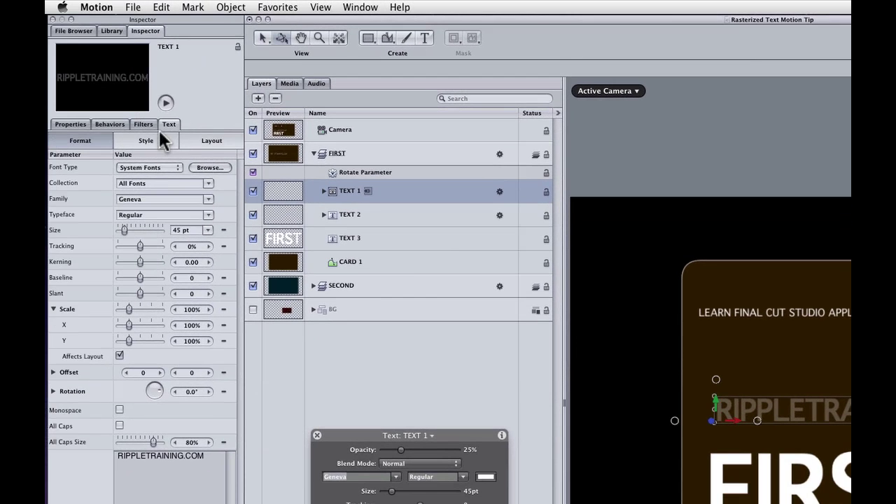
{"action": "left_click", "coordinate": [71, 124]}
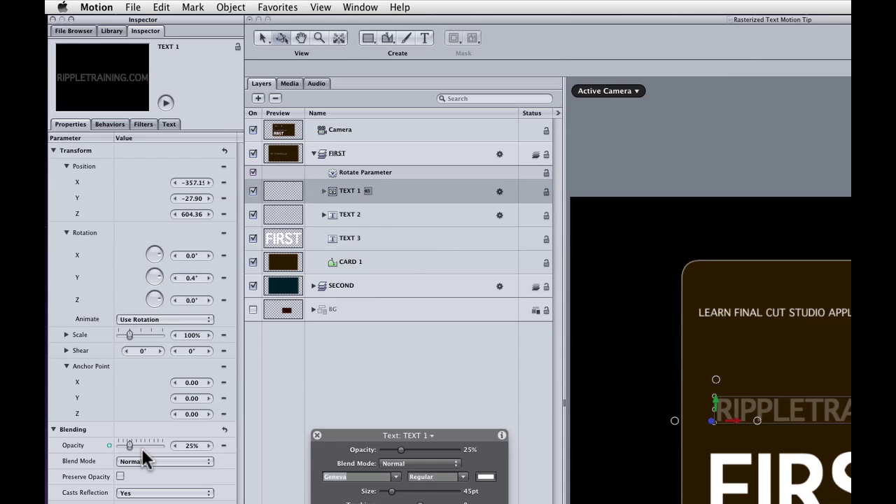
{"action": "left_click_drag", "start_coordinate": [129, 443], "coordinate": [198, 444]}
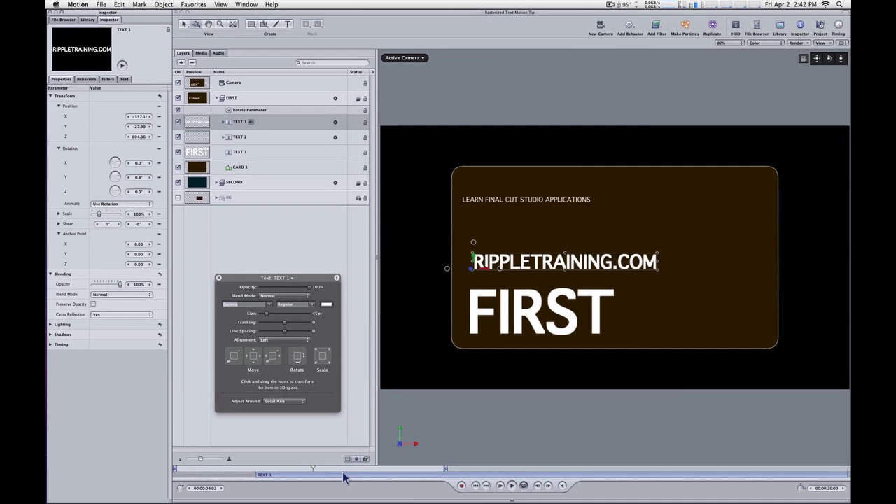
{"action": "left_click_drag", "start_coordinate": [343, 478], "coordinate": [363, 472]}
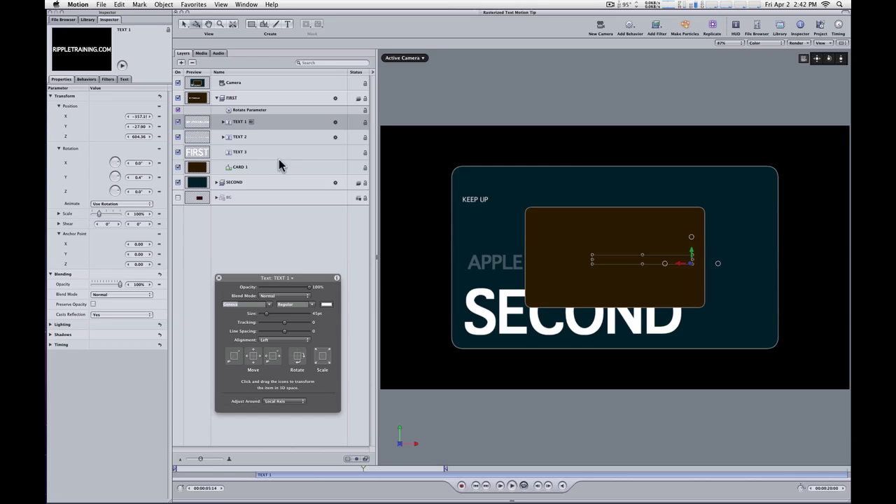
Step: Set the SECOND group's TEXT 1 opacity to 100%, scrub to APPLEMOTION.NET, and play
{"action": "left_click", "coordinate": [216, 182]}
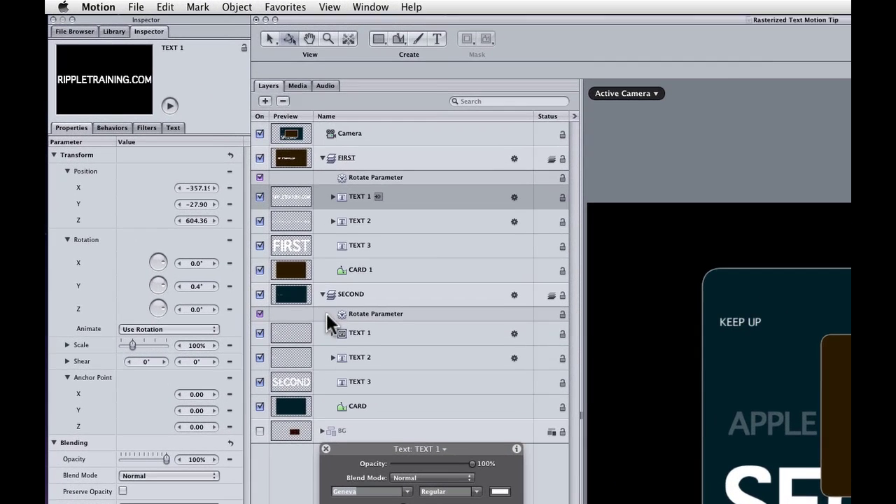
{"action": "left_click", "coordinate": [385, 336]}
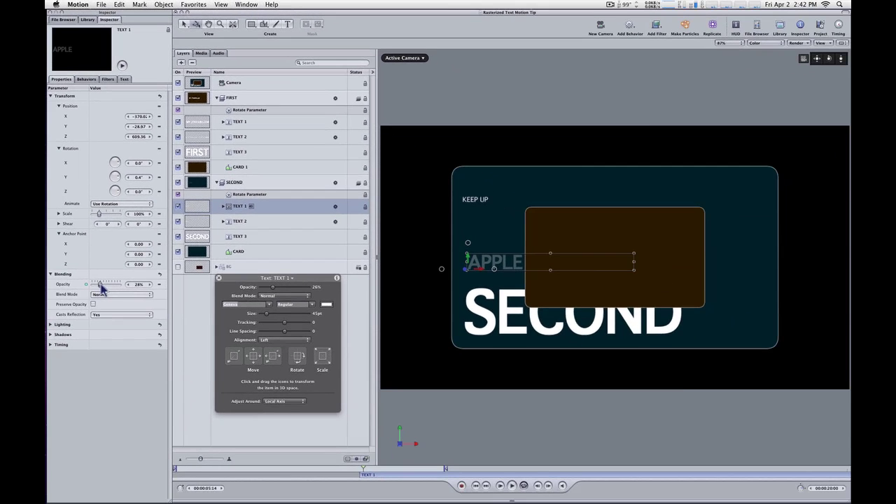
{"action": "left_click_drag", "start_coordinate": [114, 356], "coordinate": [158, 355]}
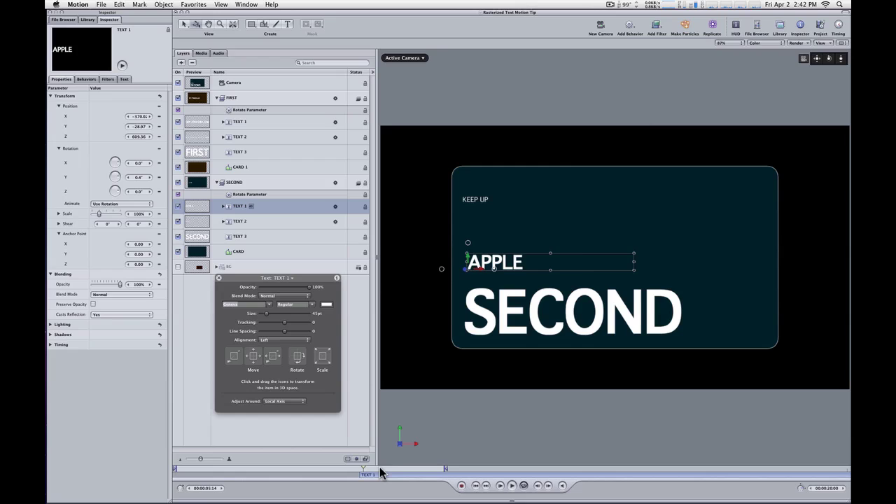
{"action": "left_click_drag", "start_coordinate": [385, 473], "coordinate": [397, 473]}
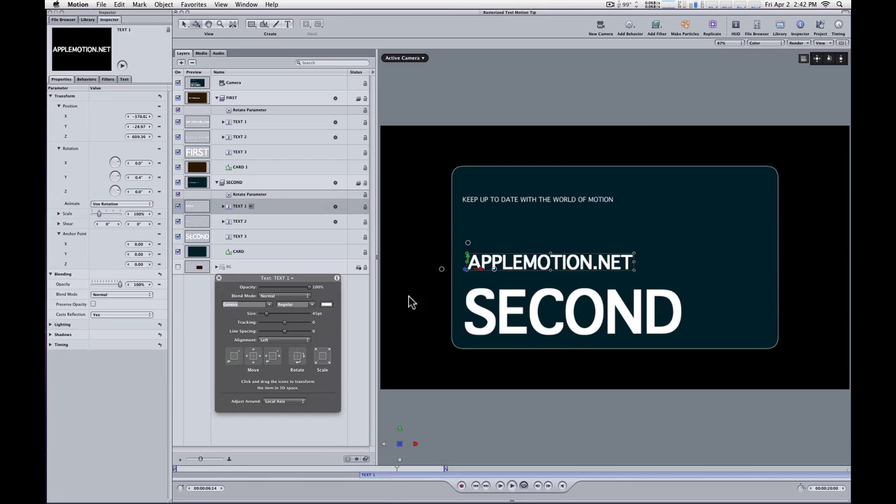
{"action": "left_click", "coordinate": [509, 485]}
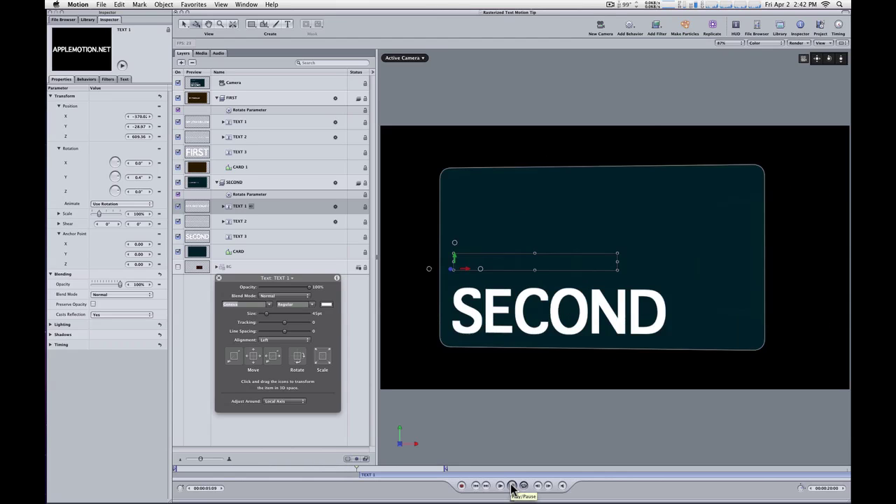
Step: Stop playback, test lower opacities on APPLEMOTION.NET before returning to 100%, and pick a new text colour
{"action": "left_click", "coordinate": [513, 485]}
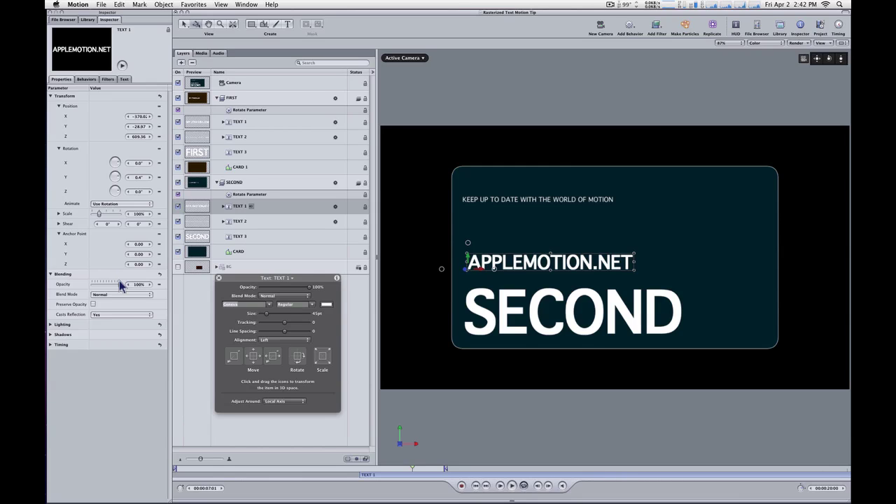
{"action": "left_click_drag", "start_coordinate": [119, 287], "coordinate": [98, 284]}
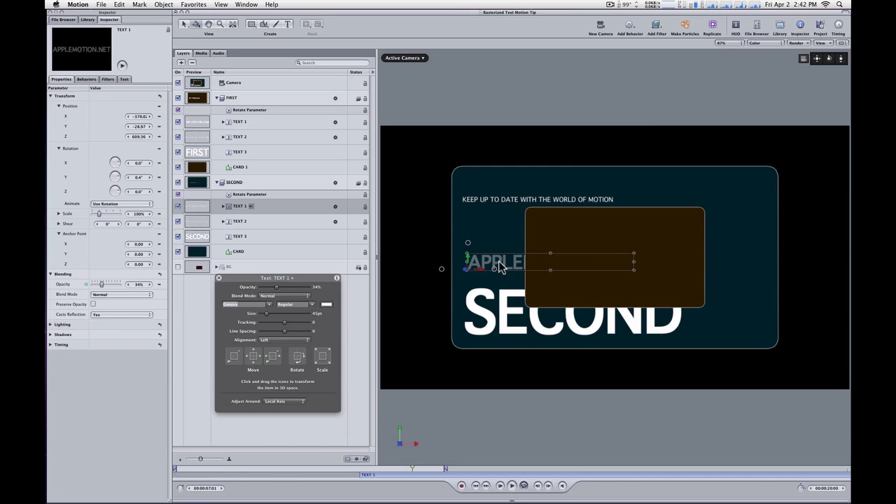
{"action": "left_click_drag", "start_coordinate": [113, 286], "coordinate": [127, 283]}
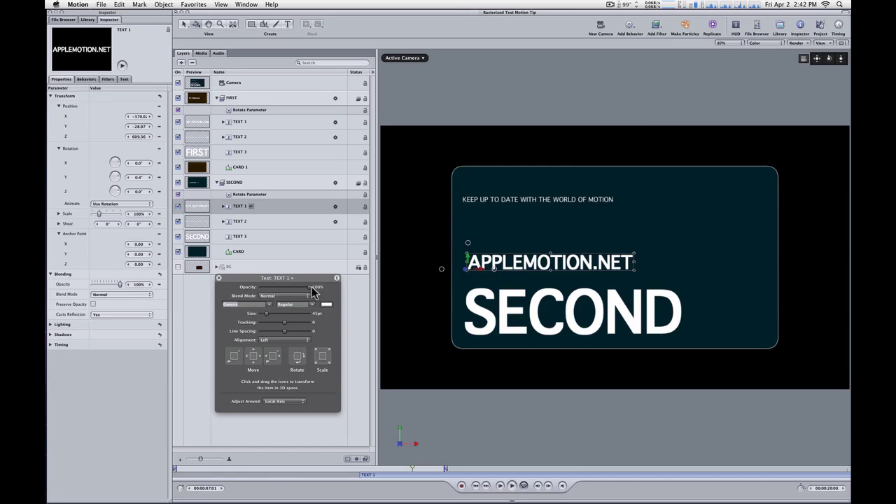
{"action": "left_click_drag", "start_coordinate": [327, 304], "coordinate": [345, 305]}
Step: Undo the colour change so the APPLEMOTION.NET text is white again
{"action": "key", "text": "super+z"}
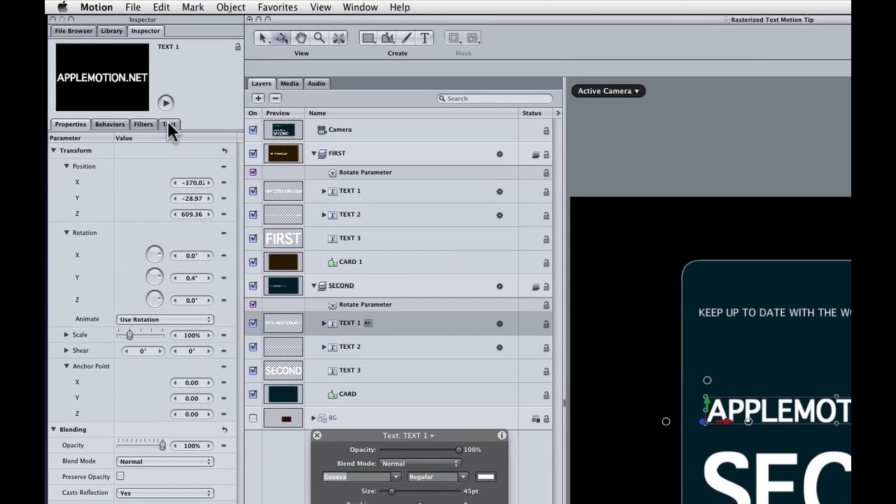
Step: Set the APPLEMOTION.NET text's Style face opacity to 25%
{"action": "left_click", "coordinate": [169, 124]}
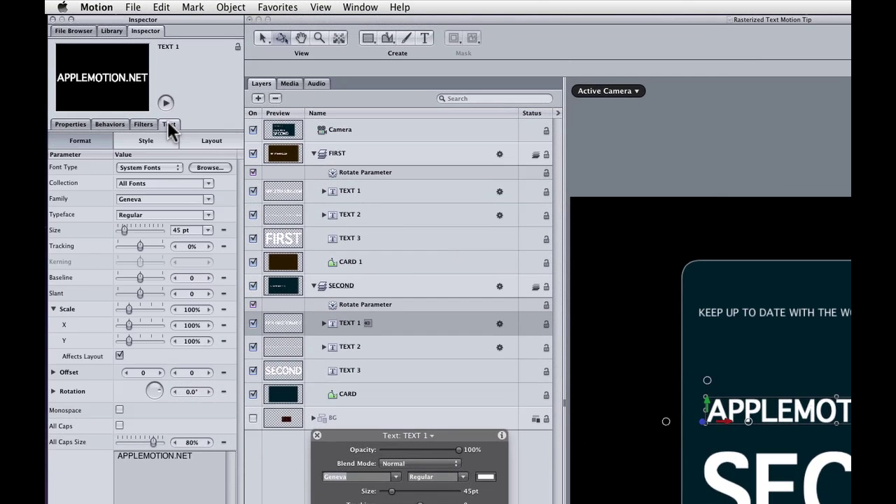
{"action": "left_click", "coordinate": [136, 139]}
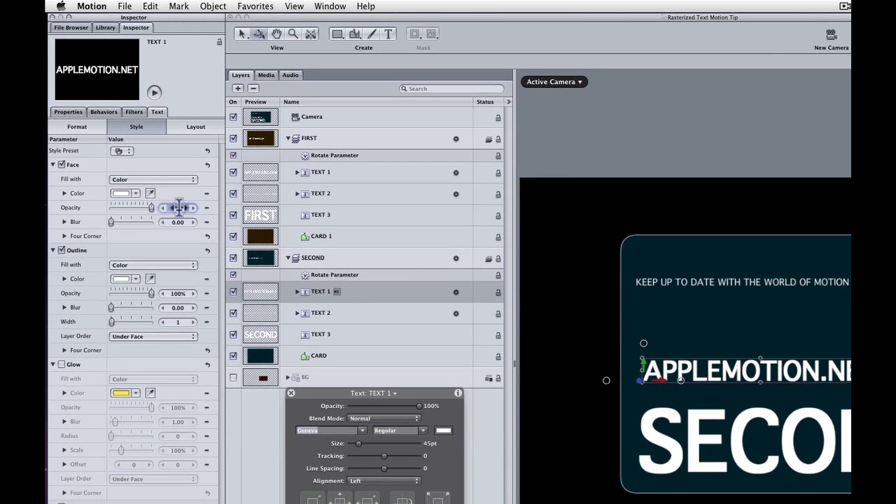
{"action": "left_click", "coordinate": [179, 208]}
{"action": "type", "text": "25"}
{"action": "key", "text": "Return"}
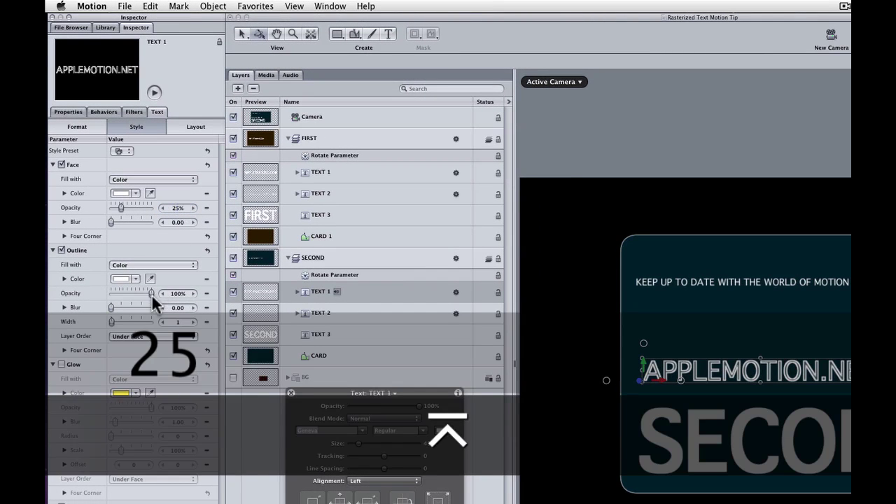
Step: Set the text's outline opacity to 25, then turn the outline off
{"action": "left_click", "coordinate": [181, 294]}
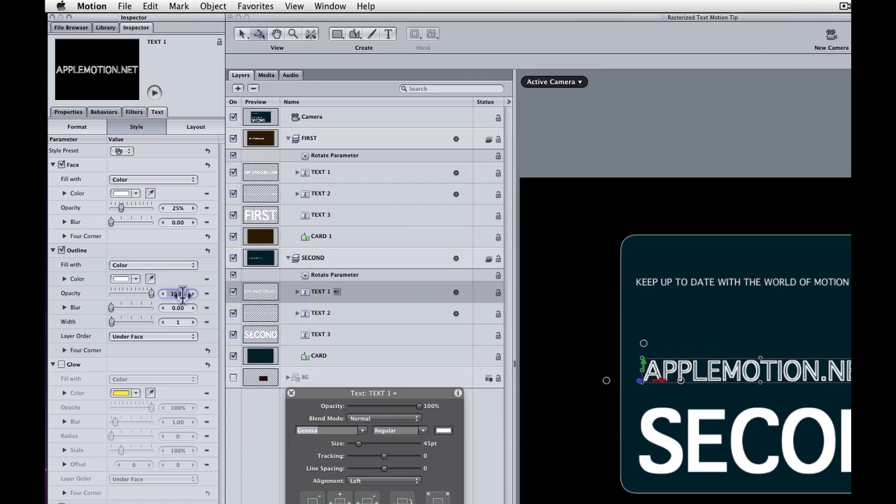
{"action": "type", "text": "25"}
{"action": "key", "text": "Return"}
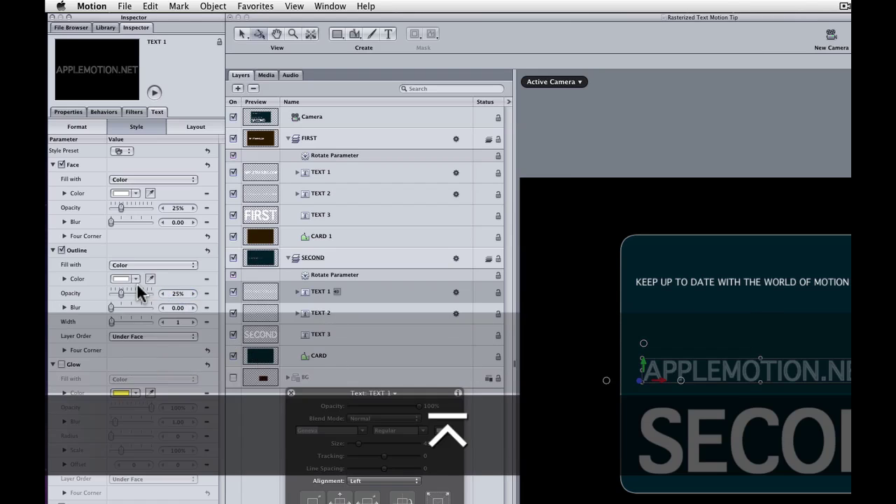
{"action": "left_click", "coordinate": [61, 249]}
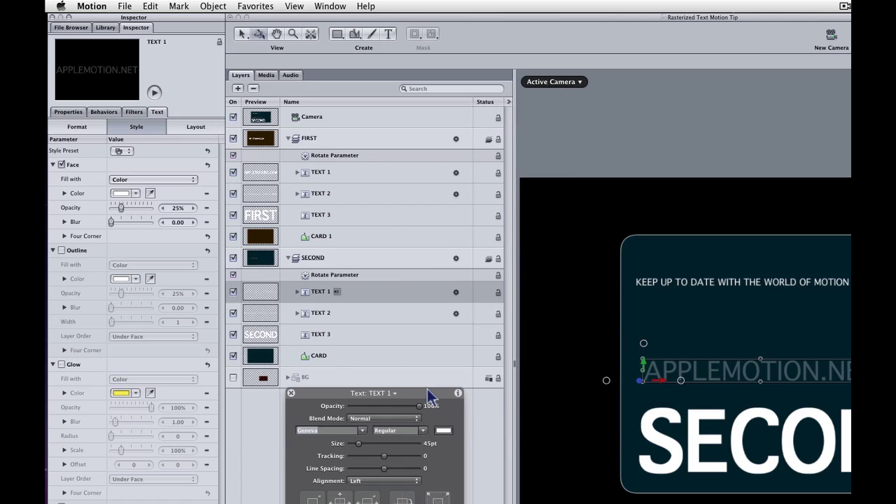
{"action": "left_click_drag", "start_coordinate": [430, 396], "coordinate": [429, 390]}
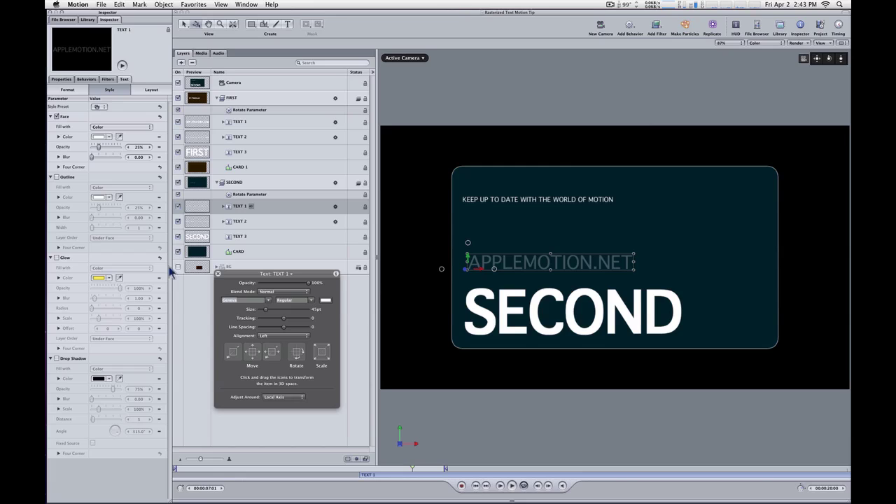
Step: Enable the BG swirling background layer and set the SECOND card's CARD opacity to 100%
{"action": "left_click", "coordinate": [177, 268]}
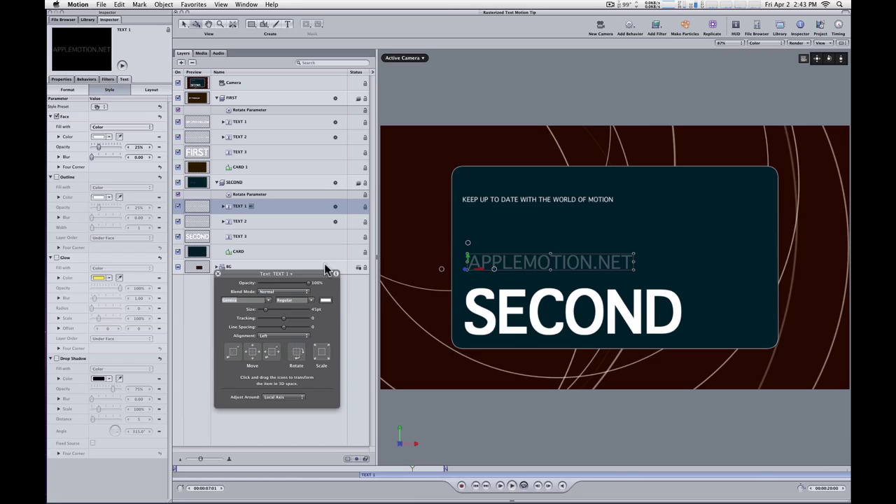
{"action": "left_click", "coordinate": [286, 250]}
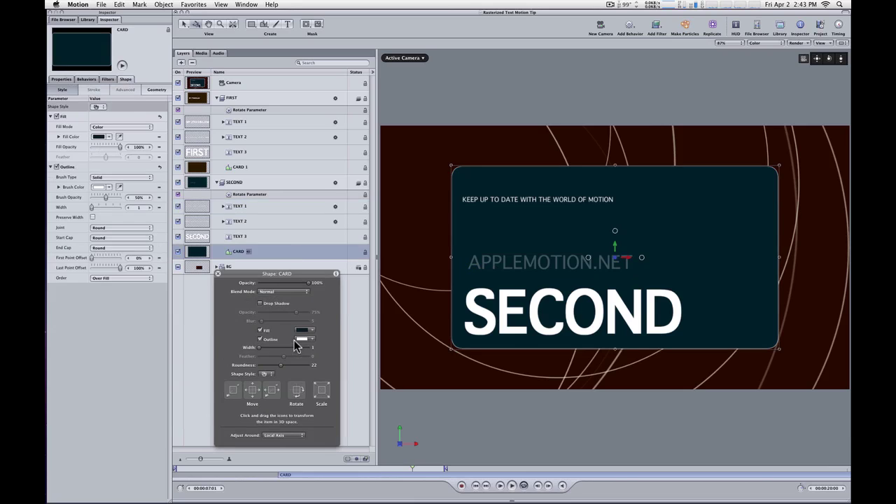
{"action": "left_click", "coordinate": [294, 282]}
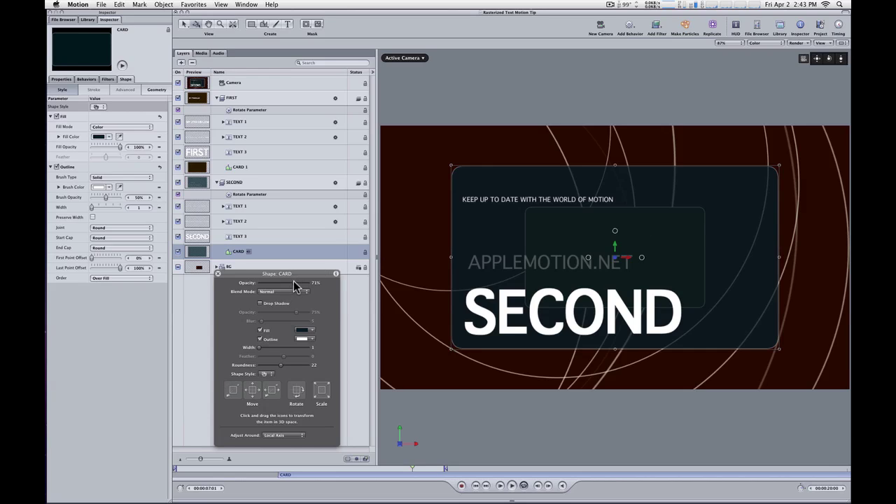
{"action": "left_click_drag", "start_coordinate": [293, 282], "coordinate": [346, 281]}
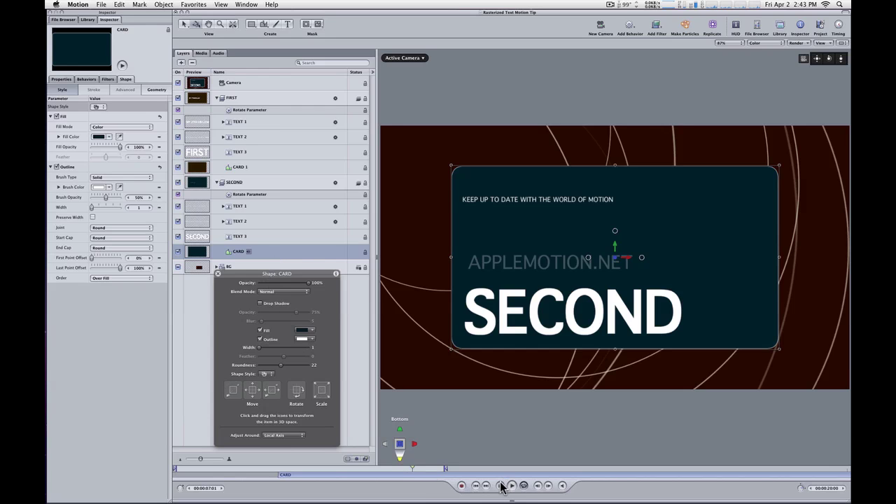
Step: Play the card flip animation from the start and deselect the card layer
{"action": "left_click", "coordinate": [509, 484]}
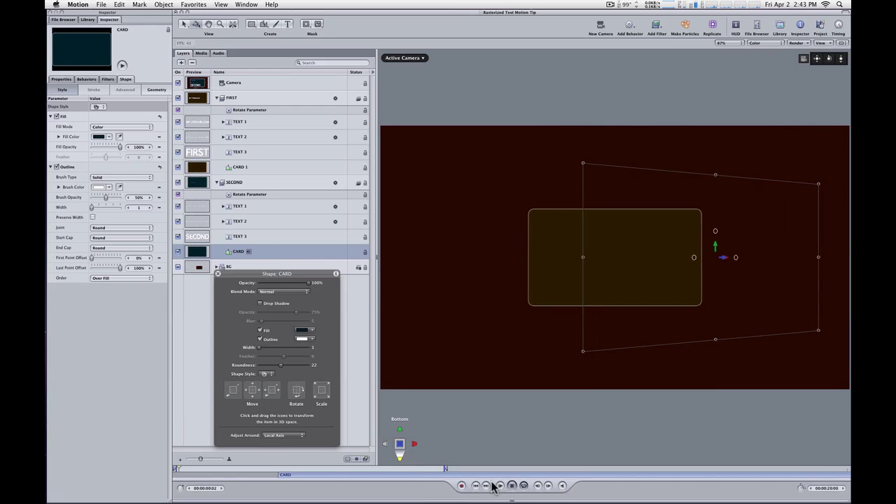
{"action": "left_click", "coordinate": [202, 295]}
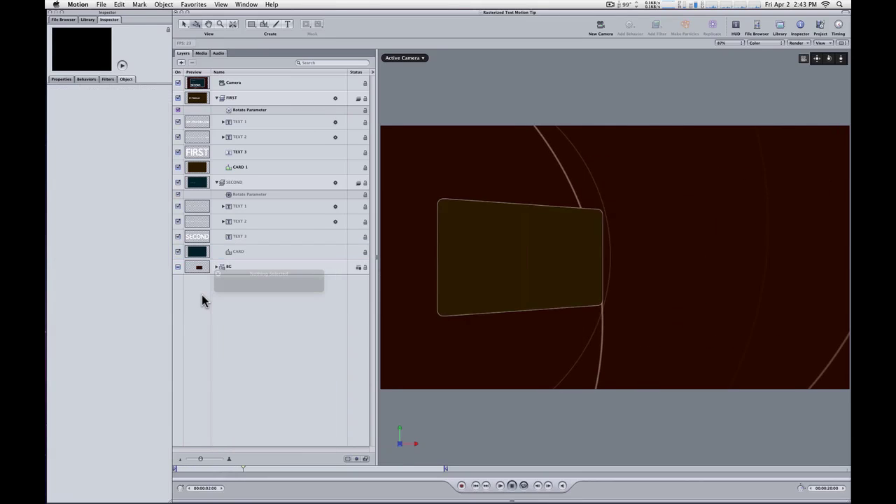